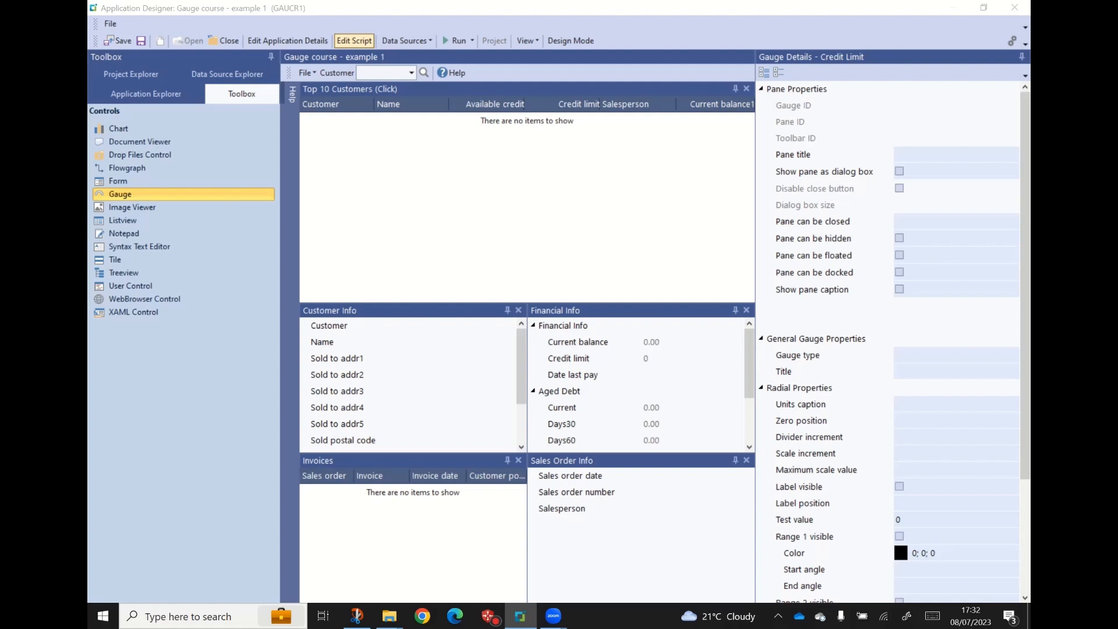
Add a Gauge control to the application layout as a docked pane beside the Customer Info pane.
{"action": "left_click", "coordinate": [122, 196]}
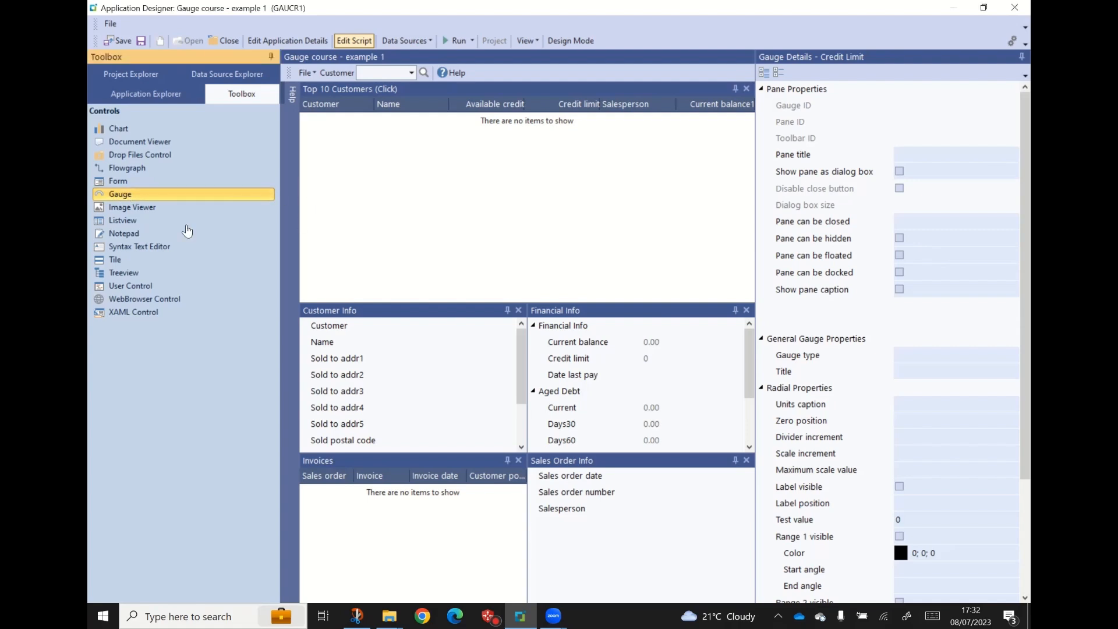
{"action": "left_click", "coordinate": [116, 200]}
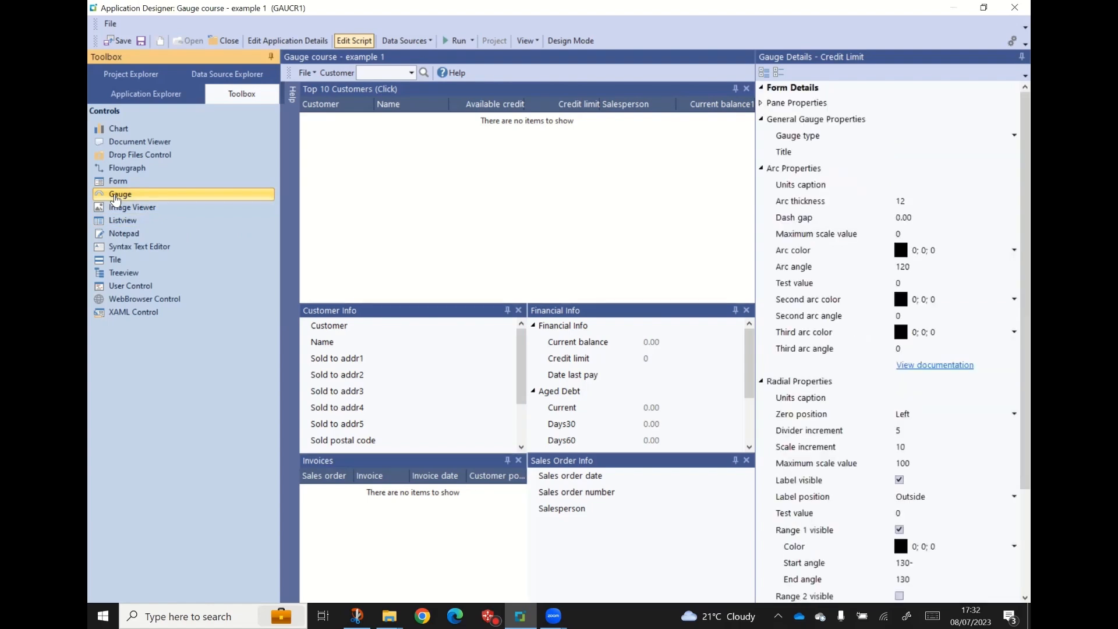
{"action": "left_click_drag", "start_coordinate": [116, 200], "coordinate": [308, 396]}
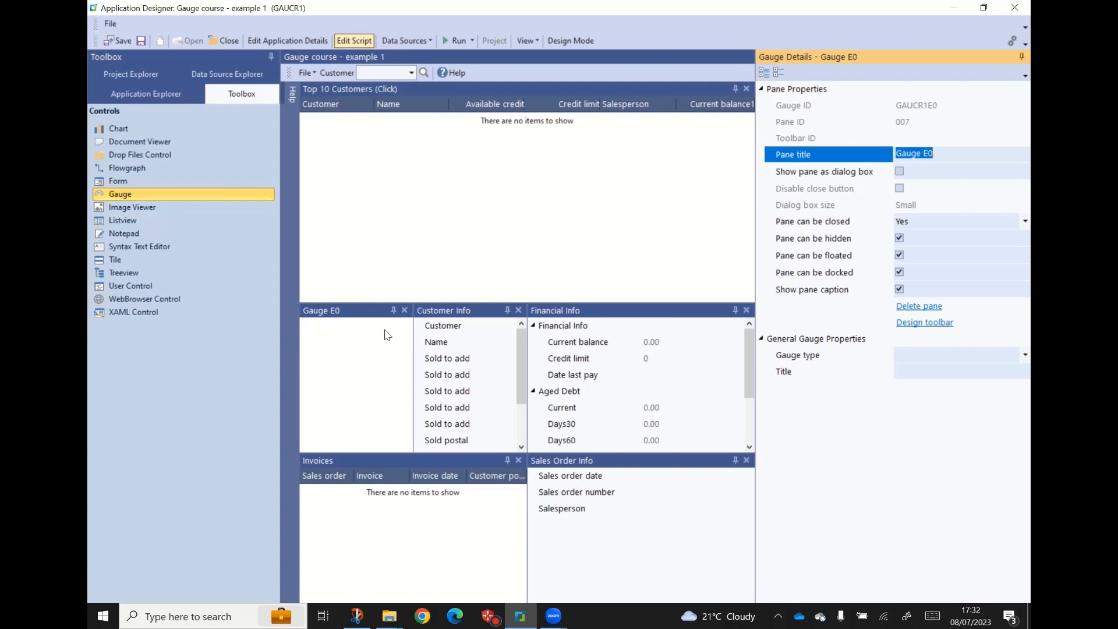
Set the new gauge pane's title to "Credit Limit".
{"action": "left_click", "coordinate": [951, 158]}
{"action": "left_click_drag", "start_coordinate": [949, 155], "coordinate": [908, 156]}
{"action": "type", "text": "Credit Limit"}
{"action": "key", "text": "Tab"}
Set the Credit Limit gauge's type to Radial and apply it to the pane.
{"action": "left_click", "coordinate": [762, 90]}
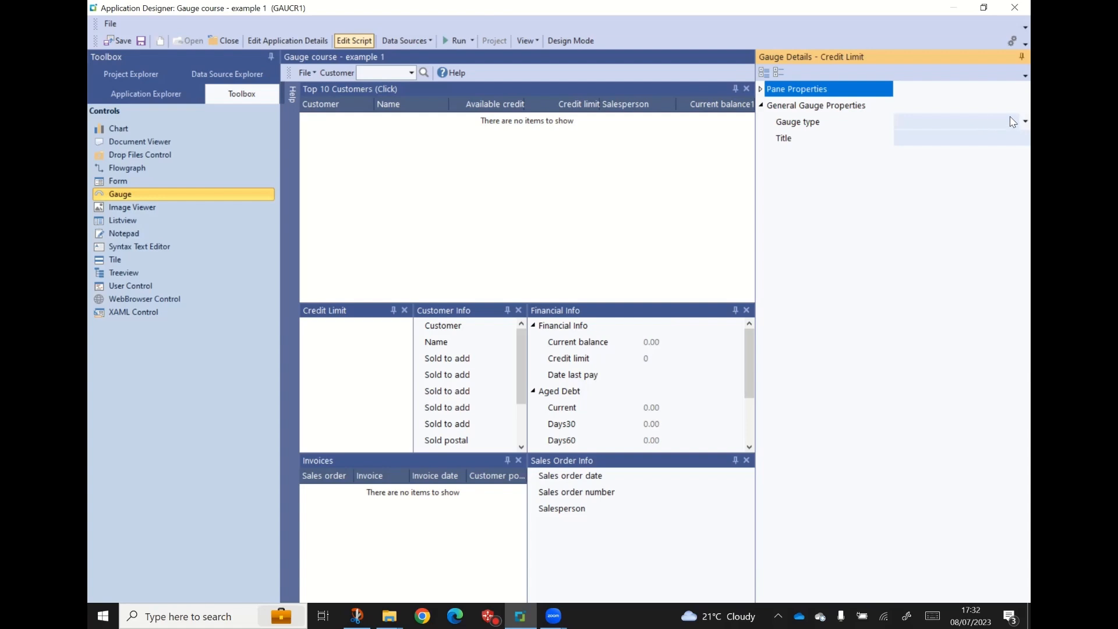
{"action": "left_click", "coordinate": [1014, 124]}
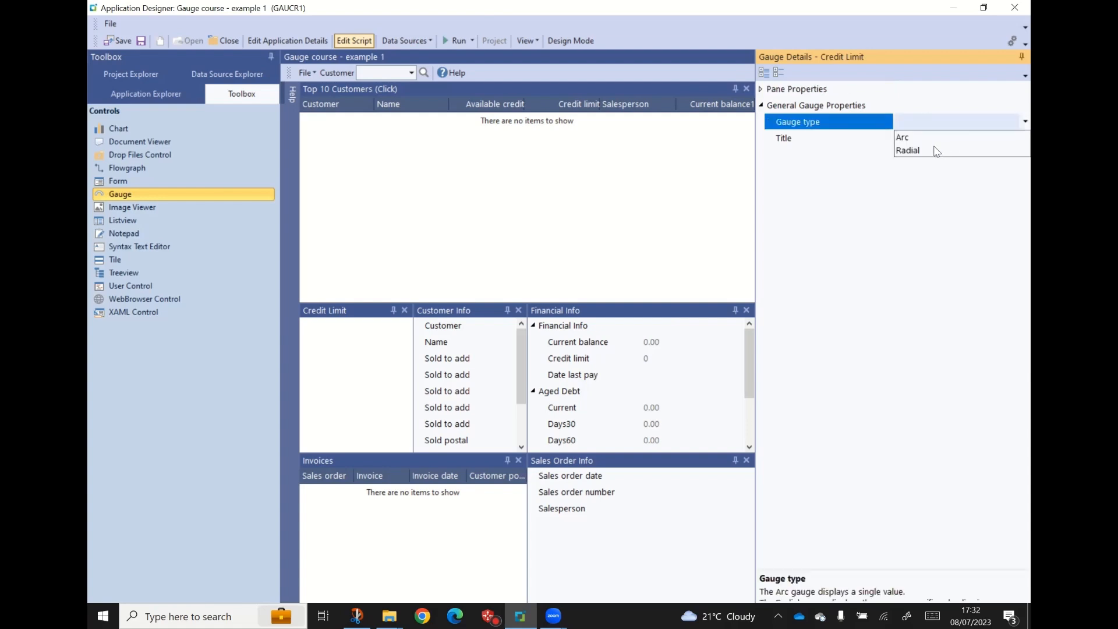
{"action": "left_click", "coordinate": [917, 152]}
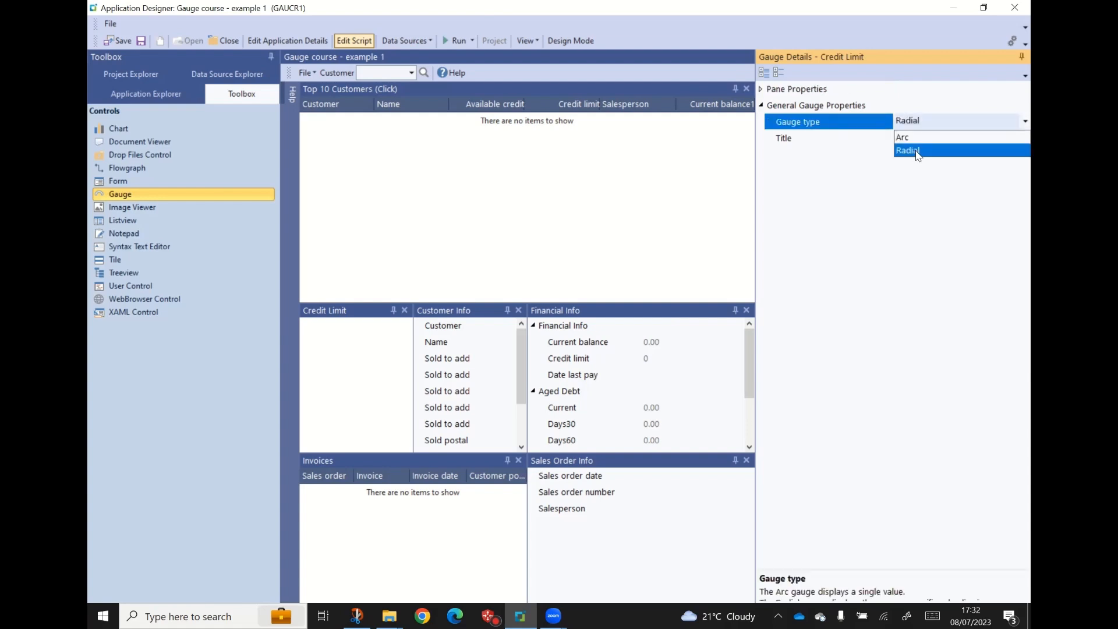
{"action": "left_click", "coordinate": [380, 436]}
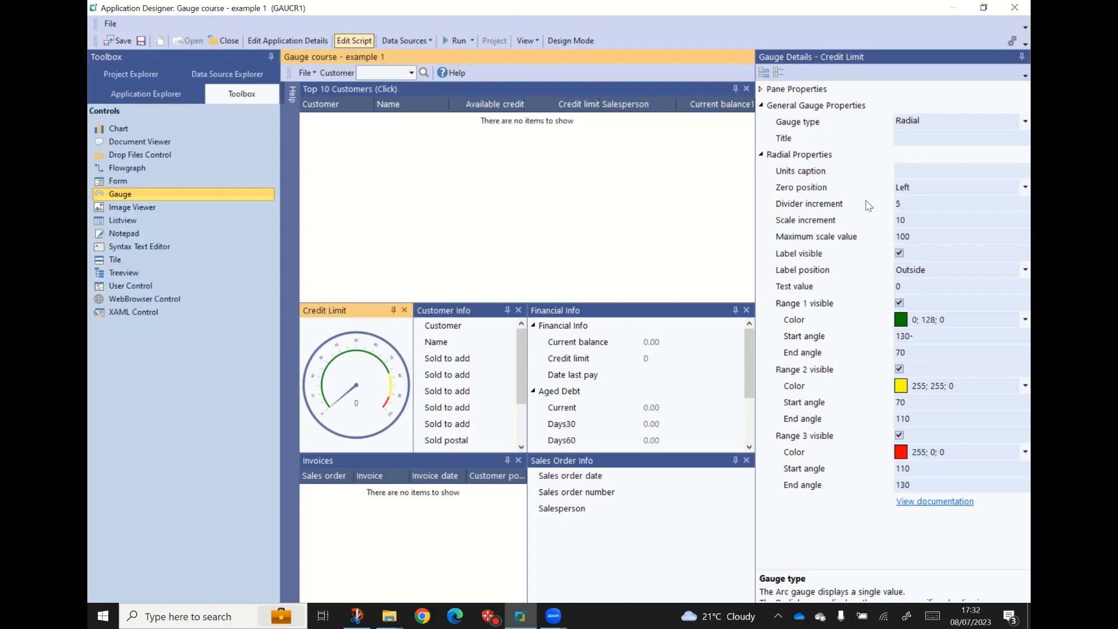
Give the radial gauge the title "% of Credit Limit" and the units caption "%".
{"action": "left_click", "coordinate": [924, 142]}
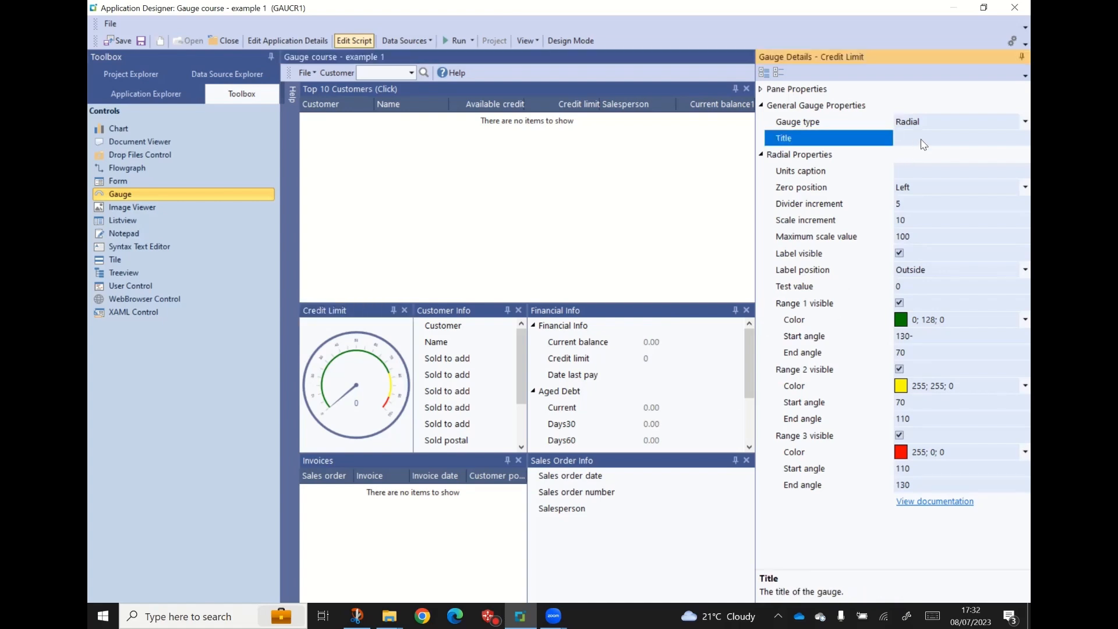
{"action": "type", "text": "% of Credit Limit"}
{"action": "left_click", "coordinate": [913, 175]}
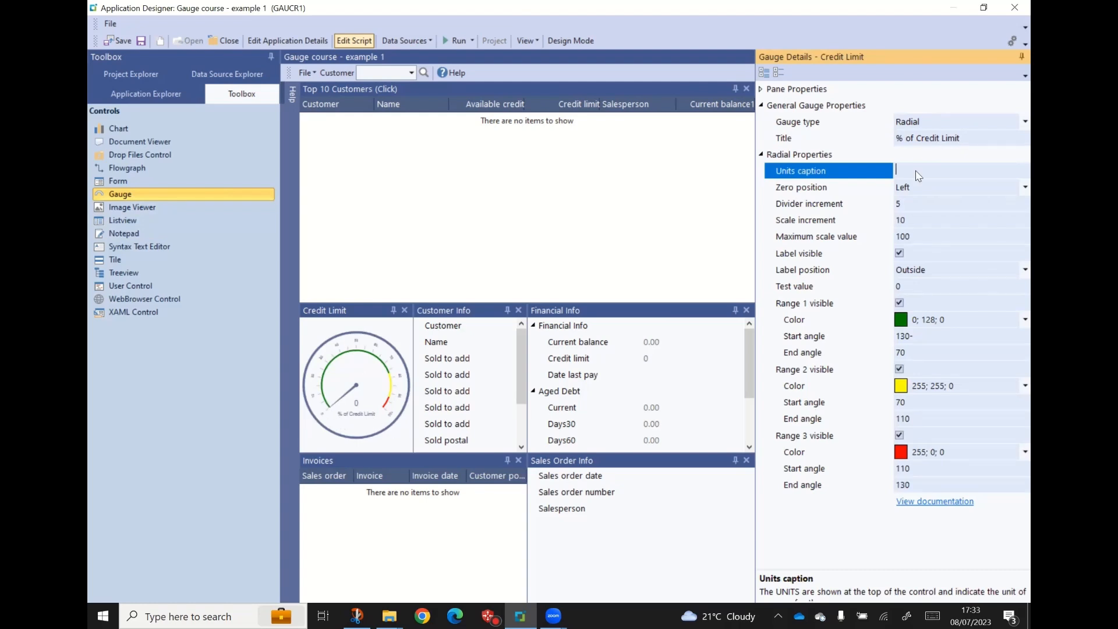
{"action": "type", "text": "%"}
{"action": "key", "text": "Tab"}
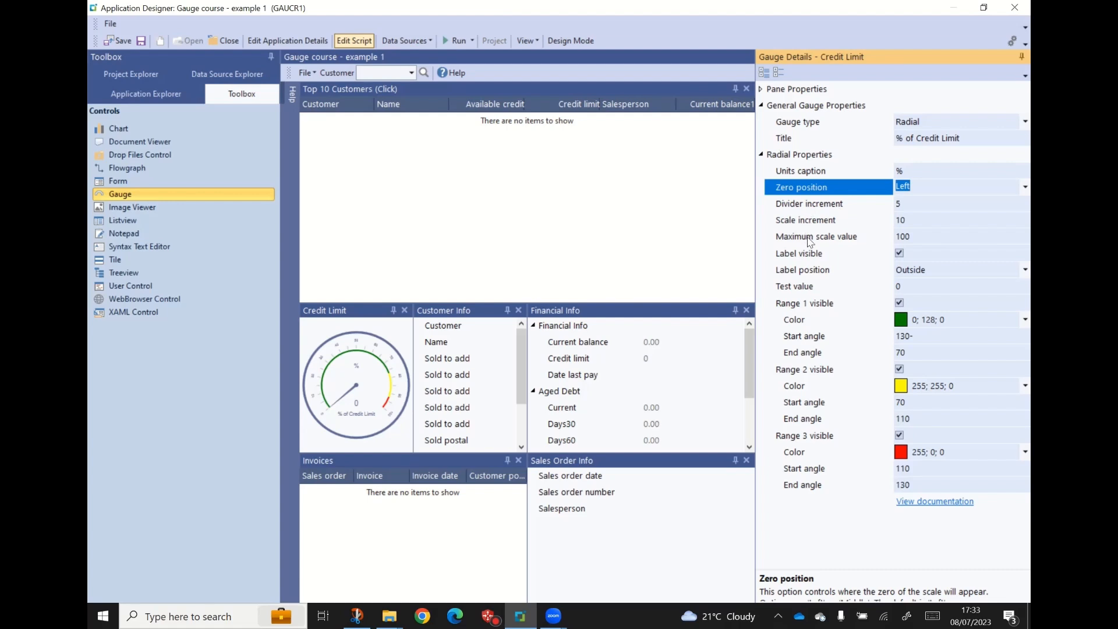
Set the radial gauge's test value to 20 to check the pointer.
{"action": "left_click", "coordinate": [926, 239]}
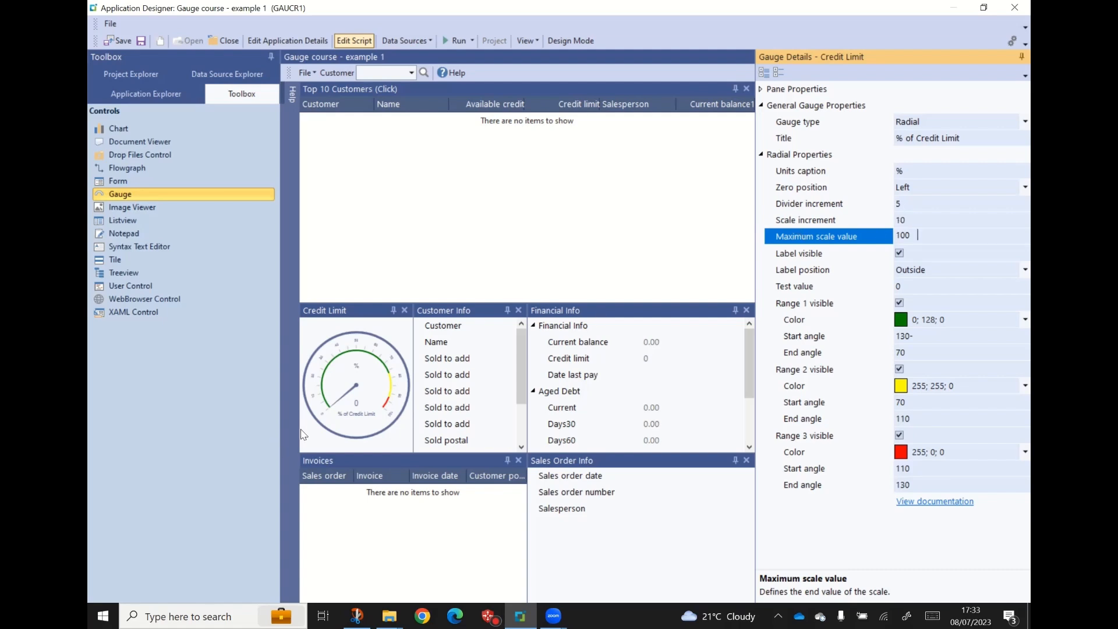
{"action": "left_click", "coordinate": [939, 287]}
{"action": "type", "text": "20"}
{"action": "key", "text": "Return"}
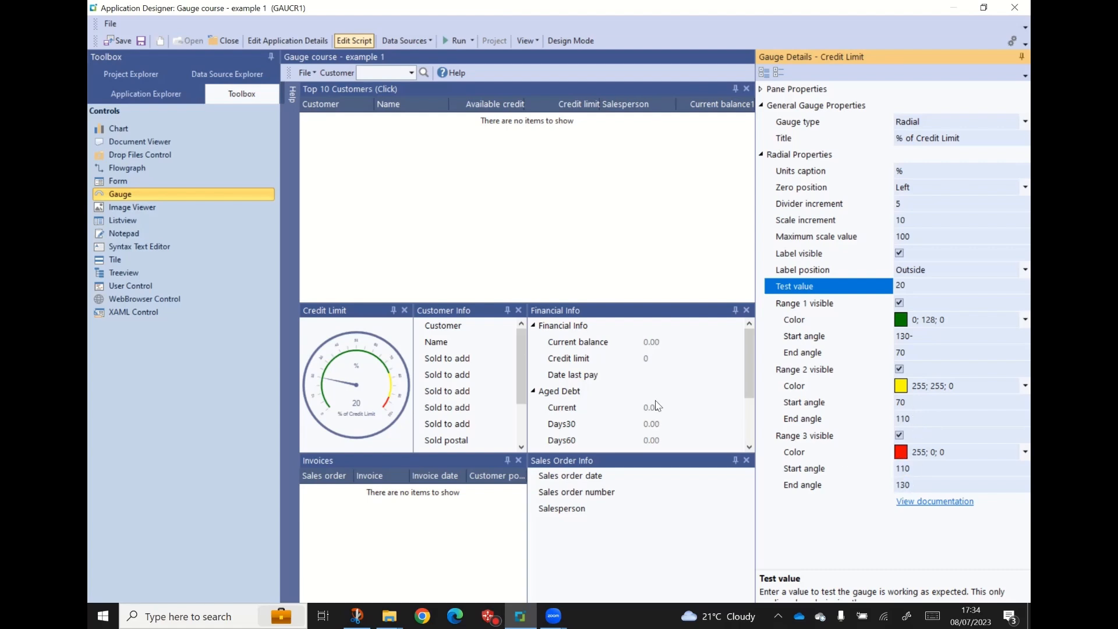
Set the end angle of Range 1 and the start angle of Range 2 to 45 on the gauge.
{"action": "left_click", "coordinate": [913, 355]}
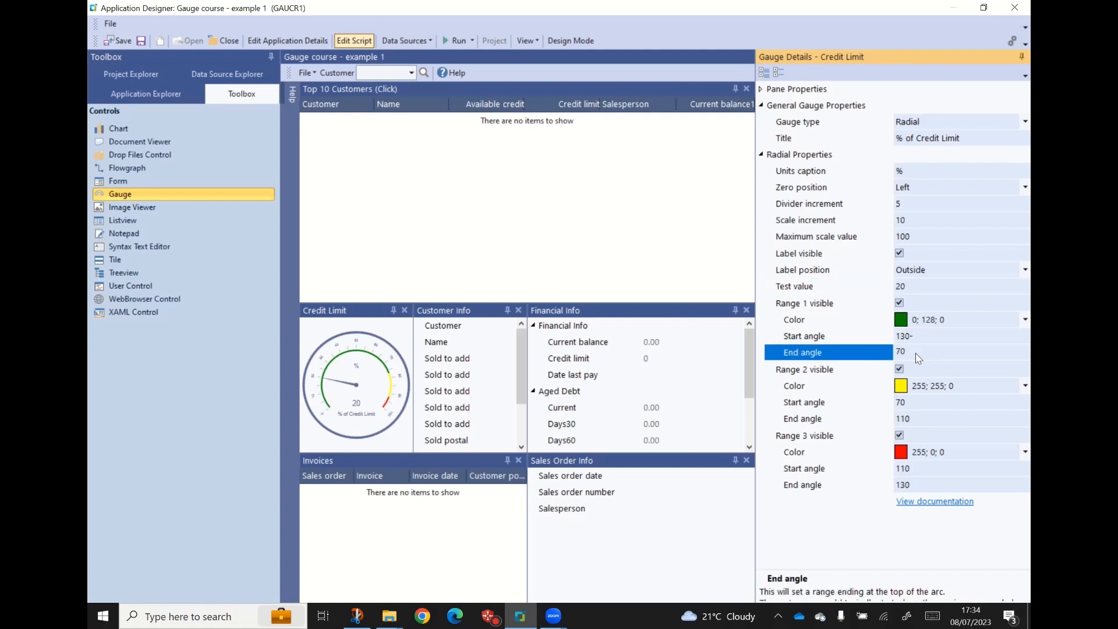
{"action": "left_click", "coordinate": [895, 354]}
{"action": "type", "text": "45"}
{"action": "key", "text": "Tab"}
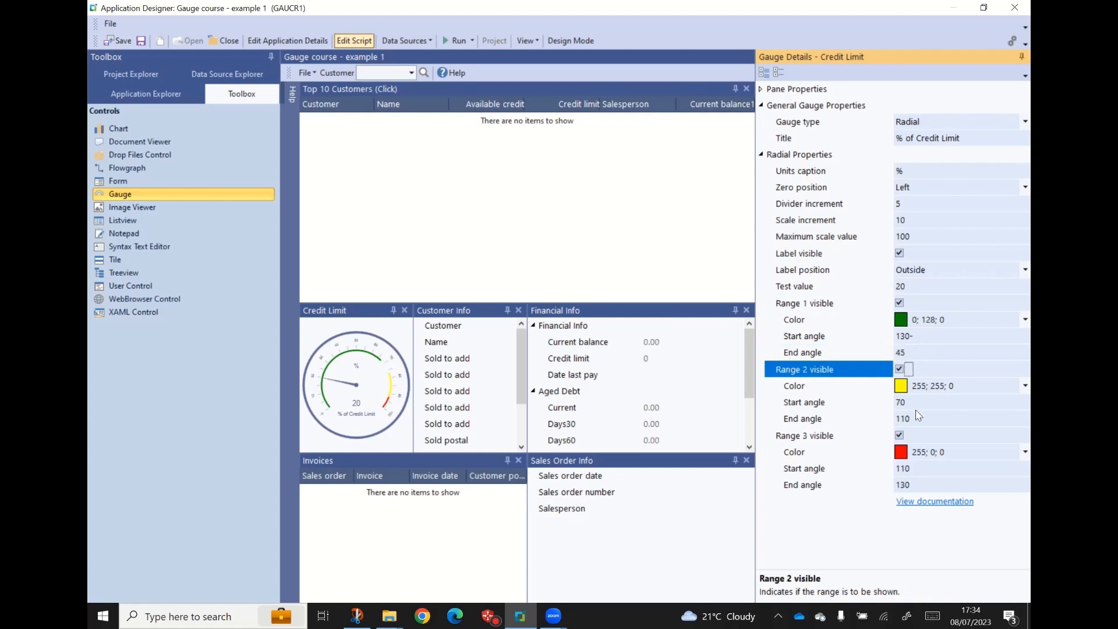
{"action": "left_click", "coordinate": [885, 402]}
{"action": "type", "text": "45"}
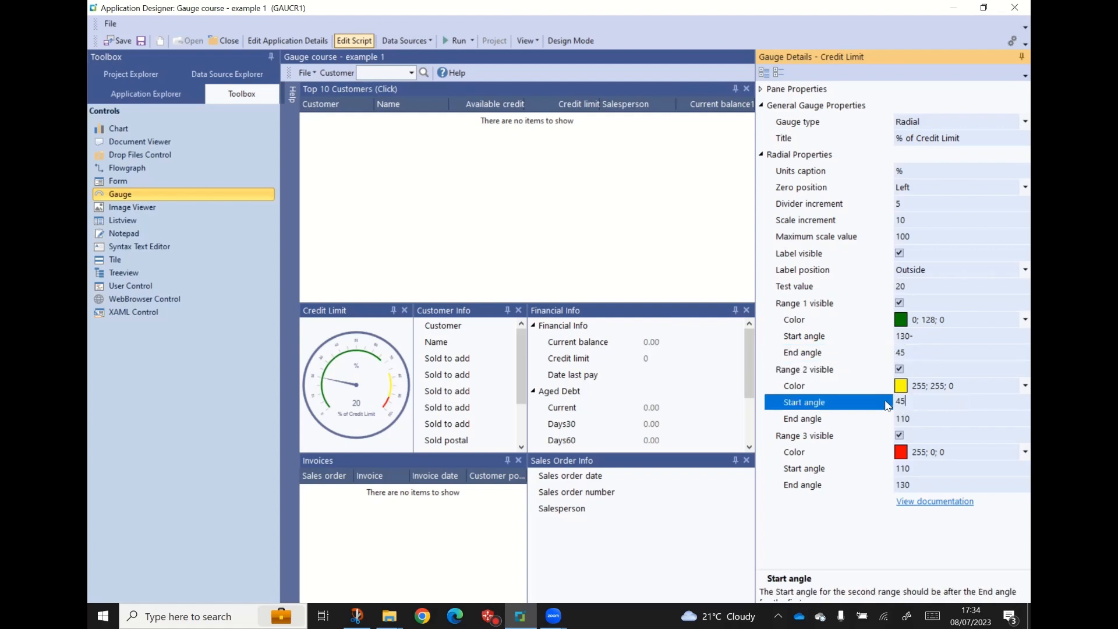
{"action": "key", "text": "Tab"}
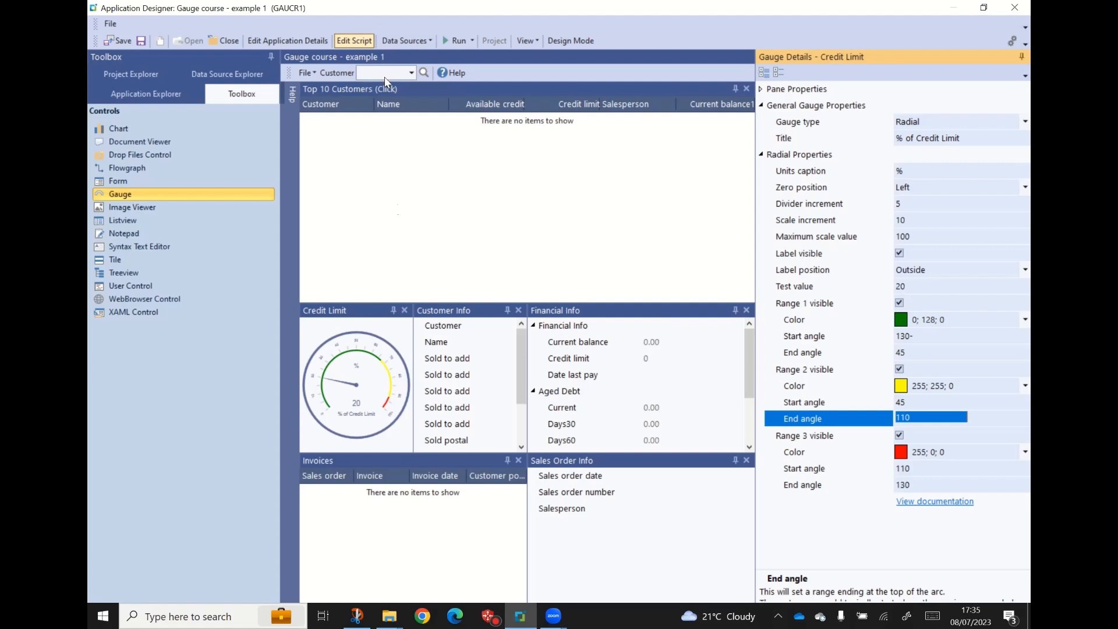
Open the application's VBScript and examine the toolbar event handling and the UpdateGauge function.
{"action": "left_click", "coordinate": [353, 39]}
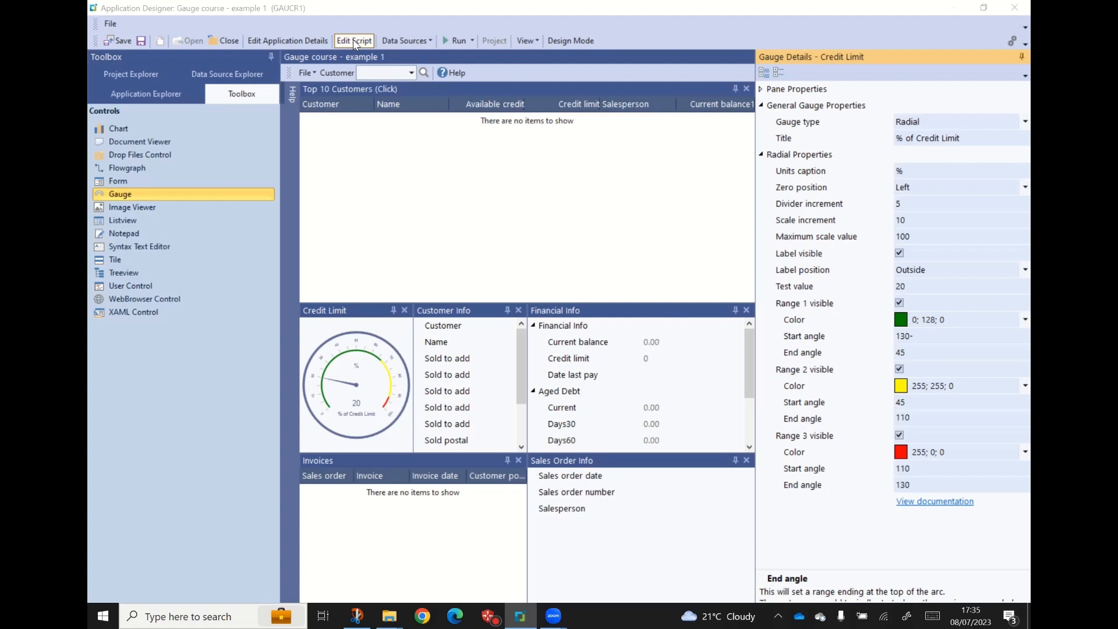
{"action": "left_click", "coordinate": [353, 40]}
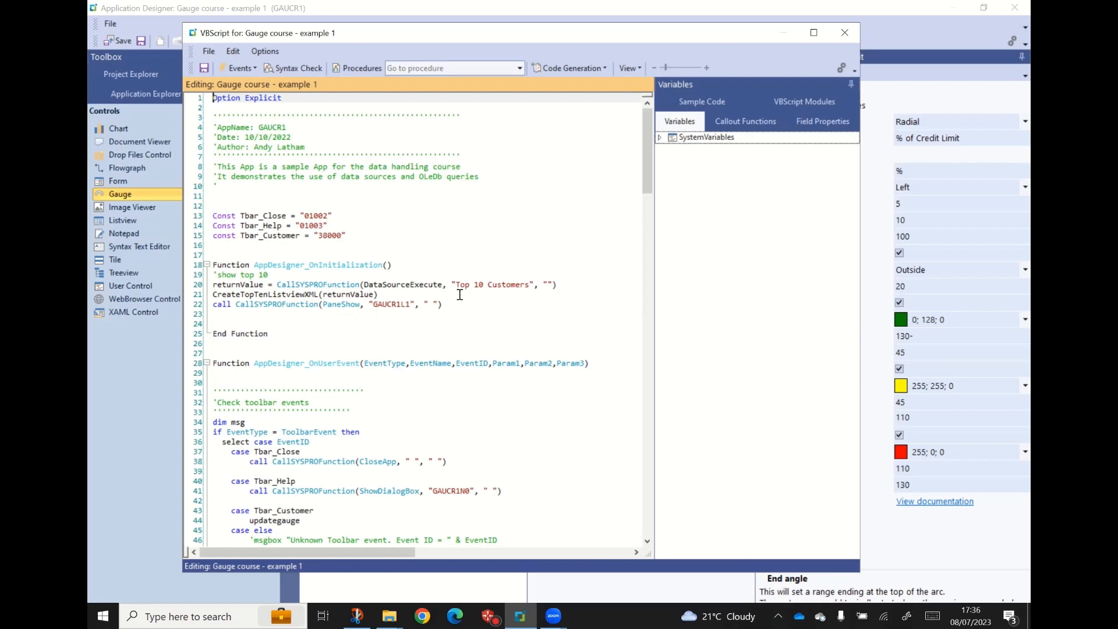
{"action": "scroll", "coordinate": [475, 312], "scroll_direction": "down", "scroll_amount": 7}
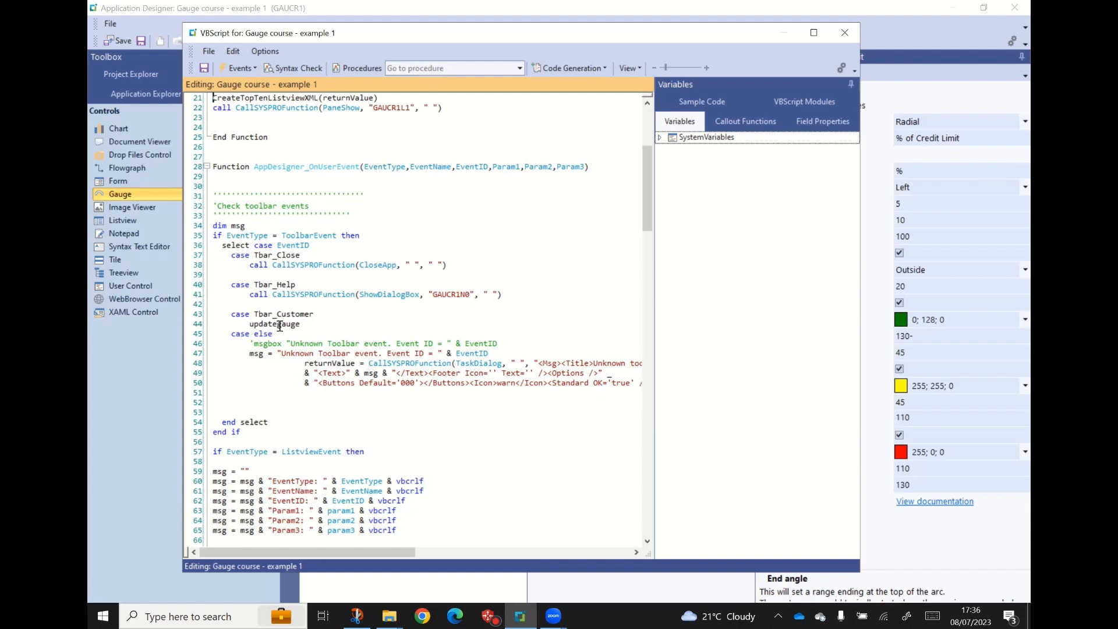
{"action": "left_click", "coordinate": [520, 68]}
{"action": "left_click", "coordinate": [371, 124]}
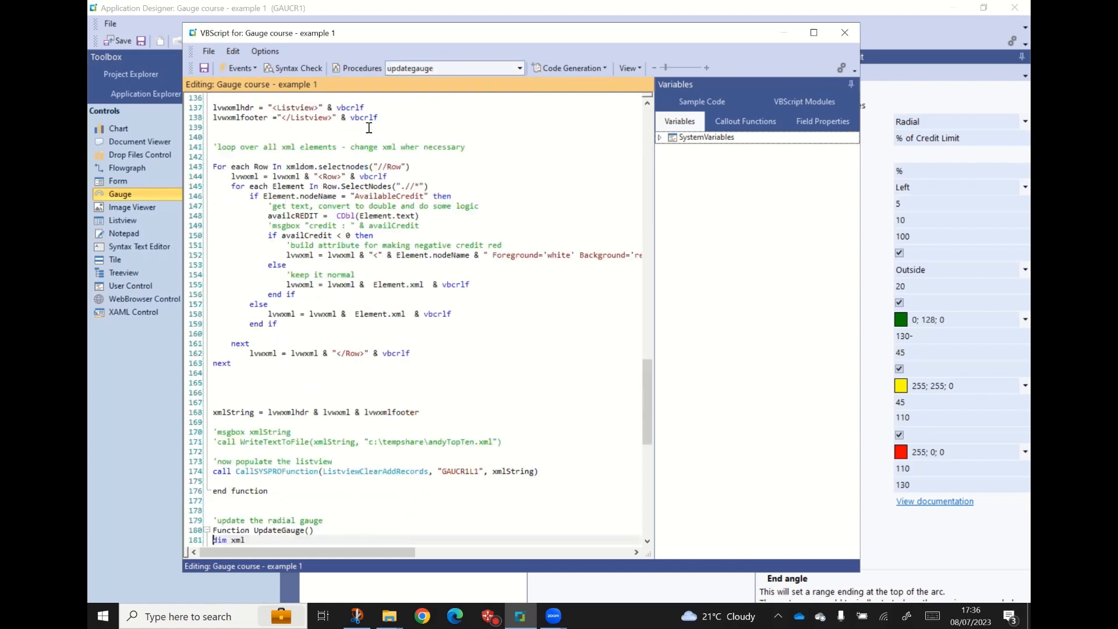
{"action": "scroll", "coordinate": [381, 292], "scroll_direction": "down", "scroll_amount": 2}
{"action": "scroll", "coordinate": [394, 295], "scroll_direction": "down", "scroll_amount": 10}
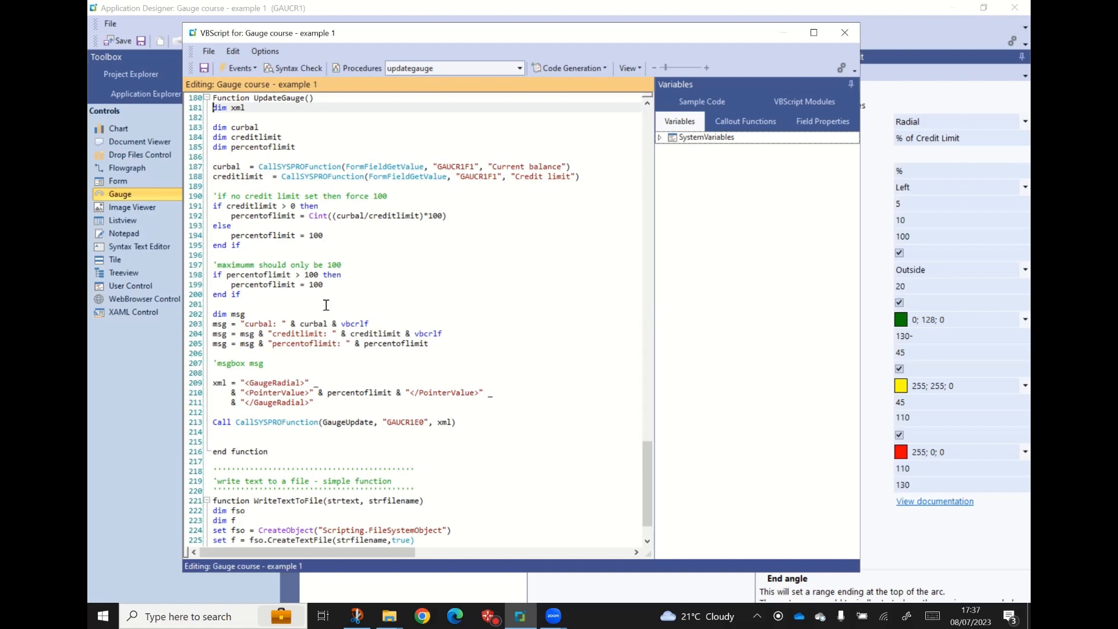
Save the script and run the application, saving the pending design changes.
{"action": "left_click", "coordinate": [204, 69]}
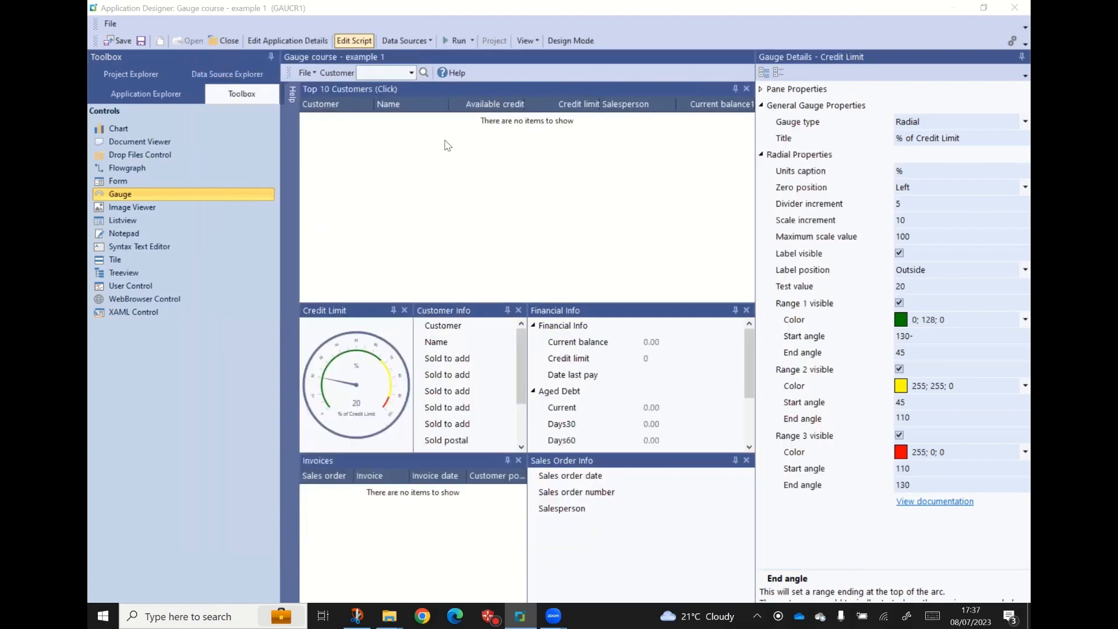
{"action": "left_click", "coordinate": [453, 40]}
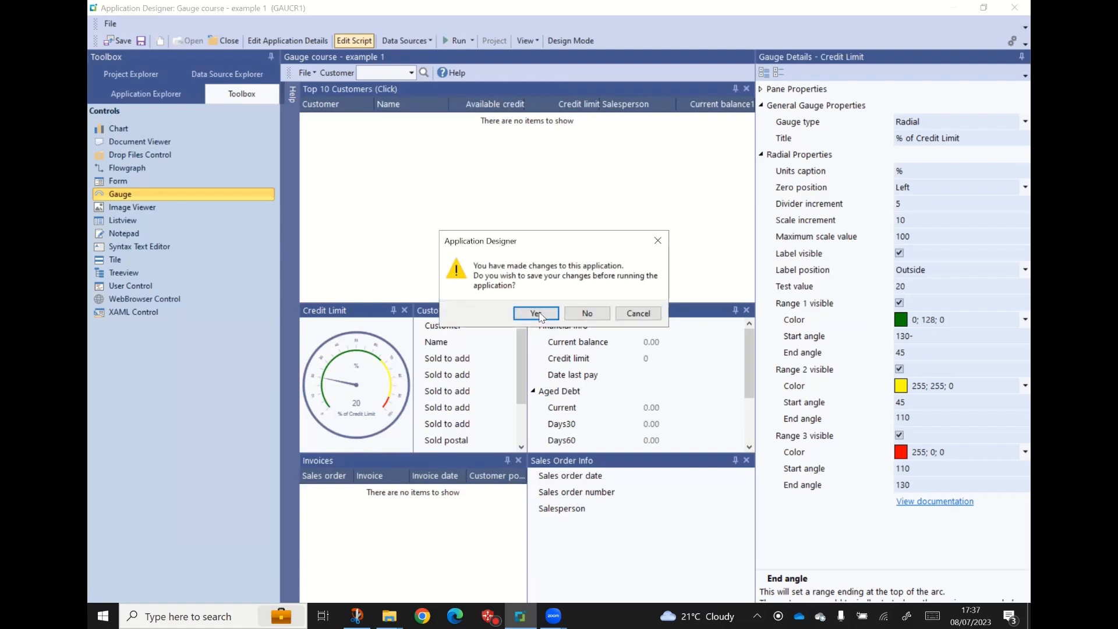
{"action": "left_click", "coordinate": [535, 314]}
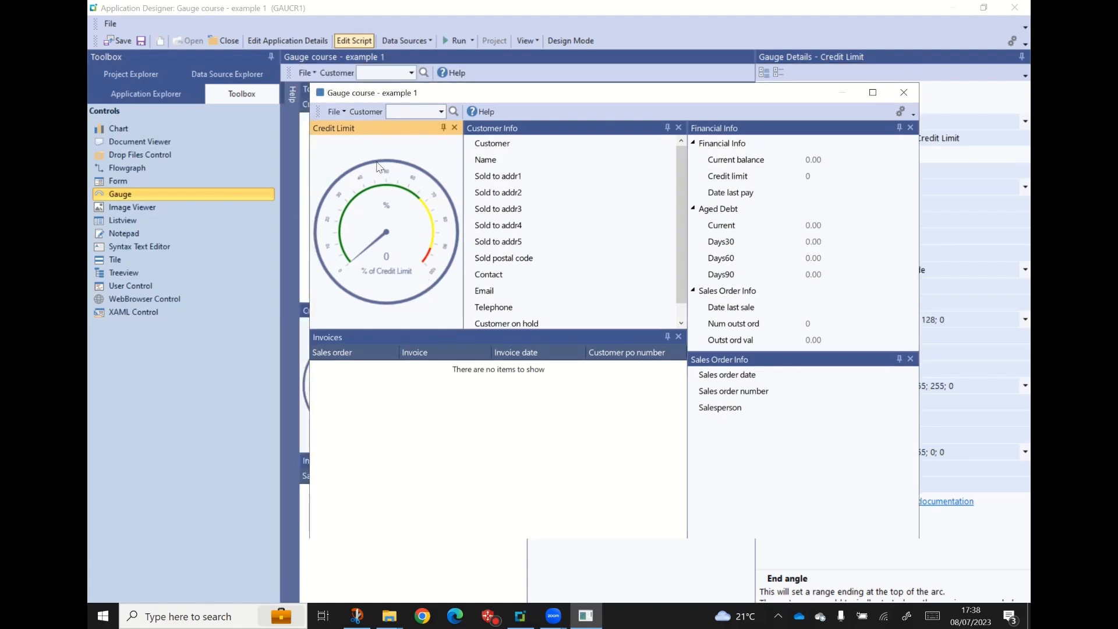
Enter a customer number in the running application to test the Credit Limit gauge.
{"action": "left_click", "coordinate": [358, 272]}
{"action": "left_click", "coordinate": [401, 112]}
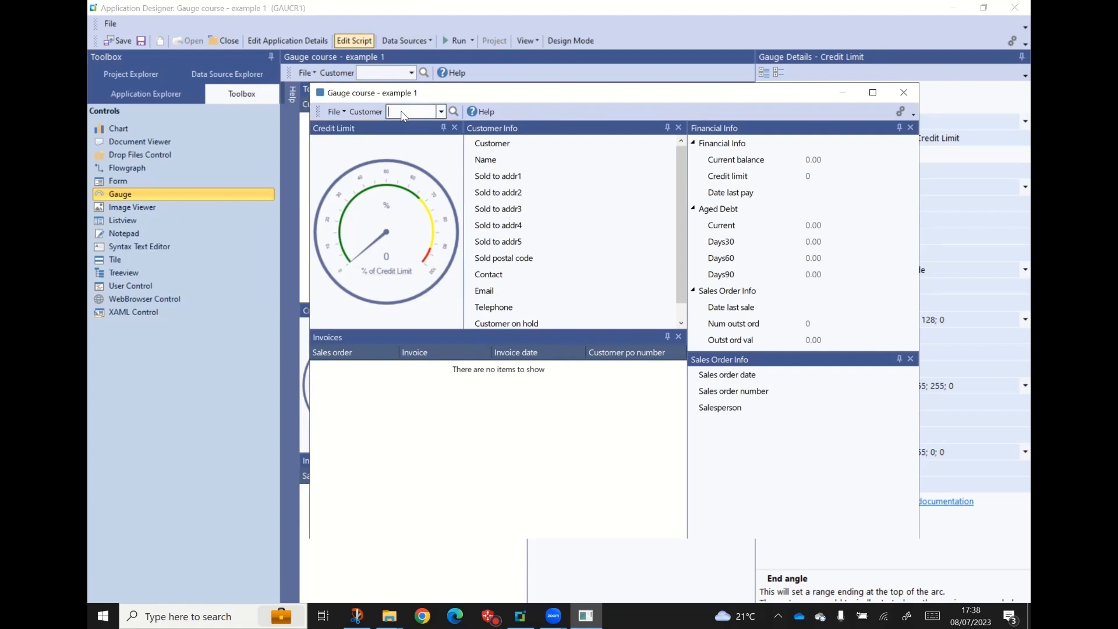
{"action": "type", "text": "1"}
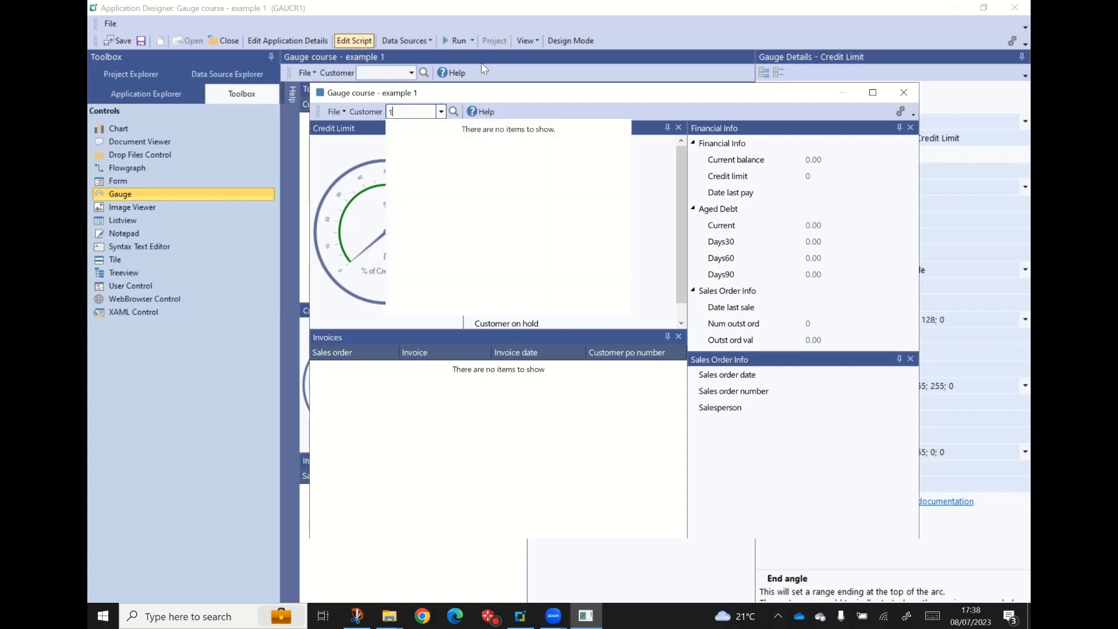
{"action": "left_click", "coordinate": [485, 91]}
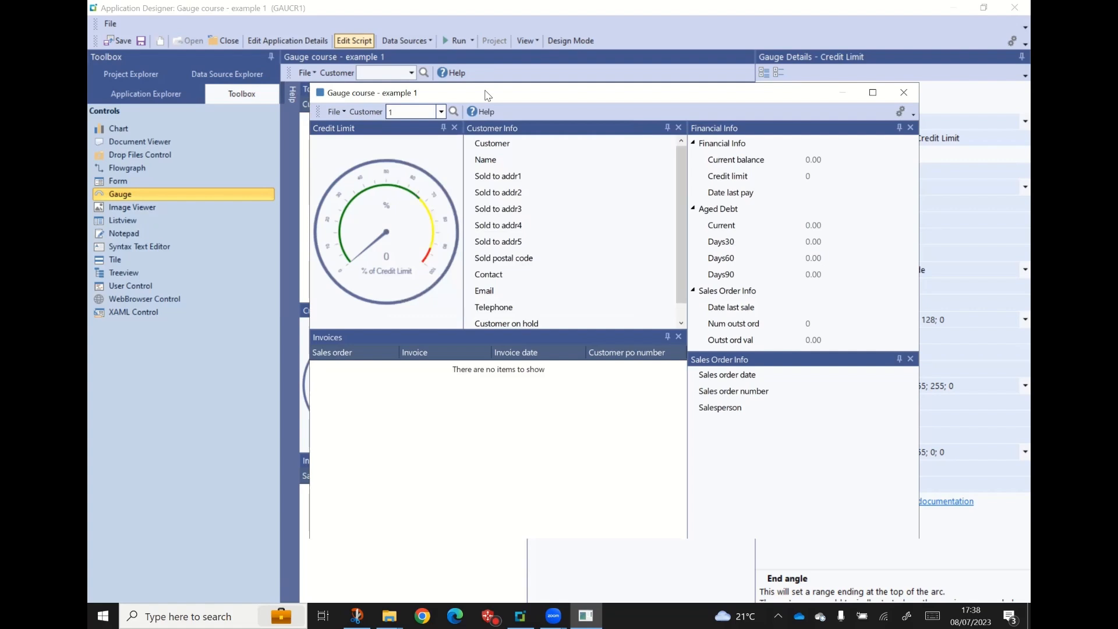
{"action": "key", "text": "Tab"}
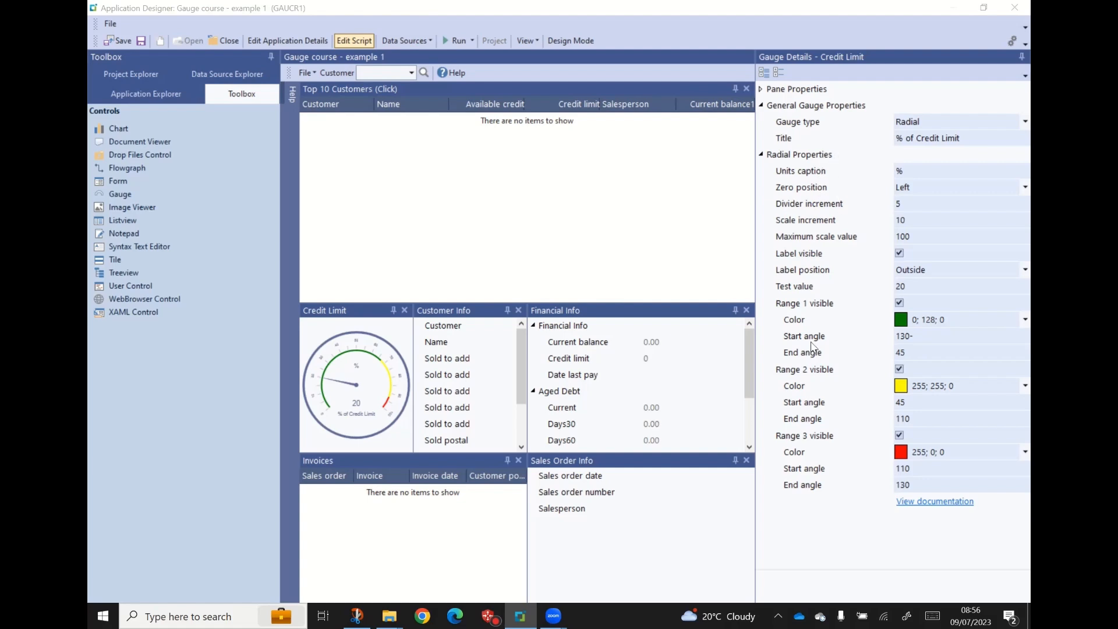
Read the radial gauge documentation on zero position, divider and scale increments and maximum scale value, and close it.
{"action": "left_click", "coordinate": [940, 504]}
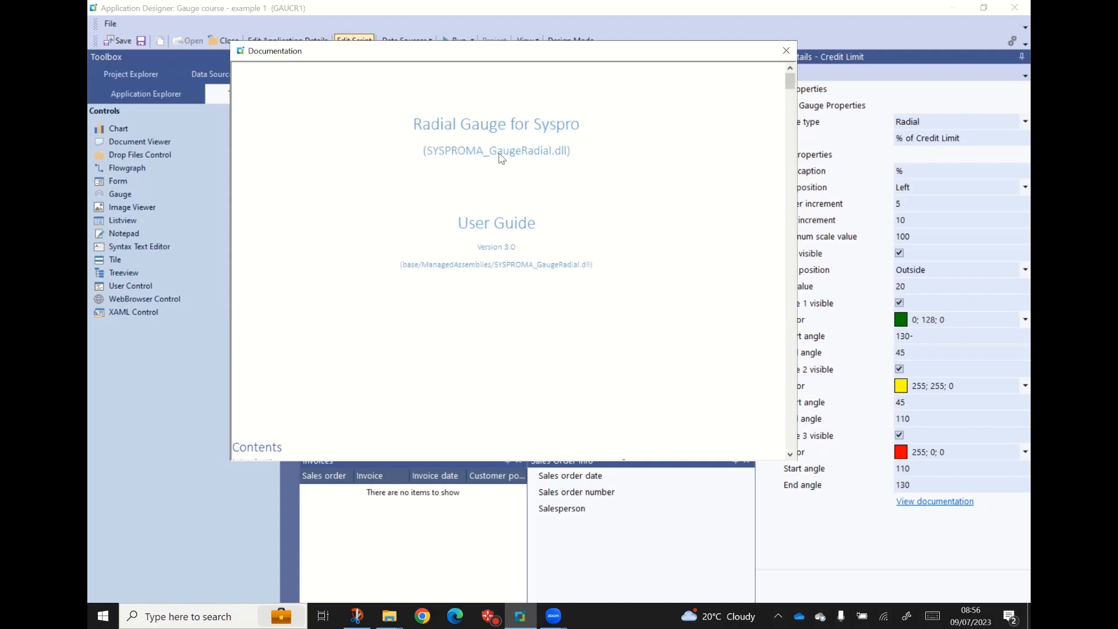
{"action": "left_click_drag", "start_coordinate": [791, 82], "coordinate": [789, 205]}
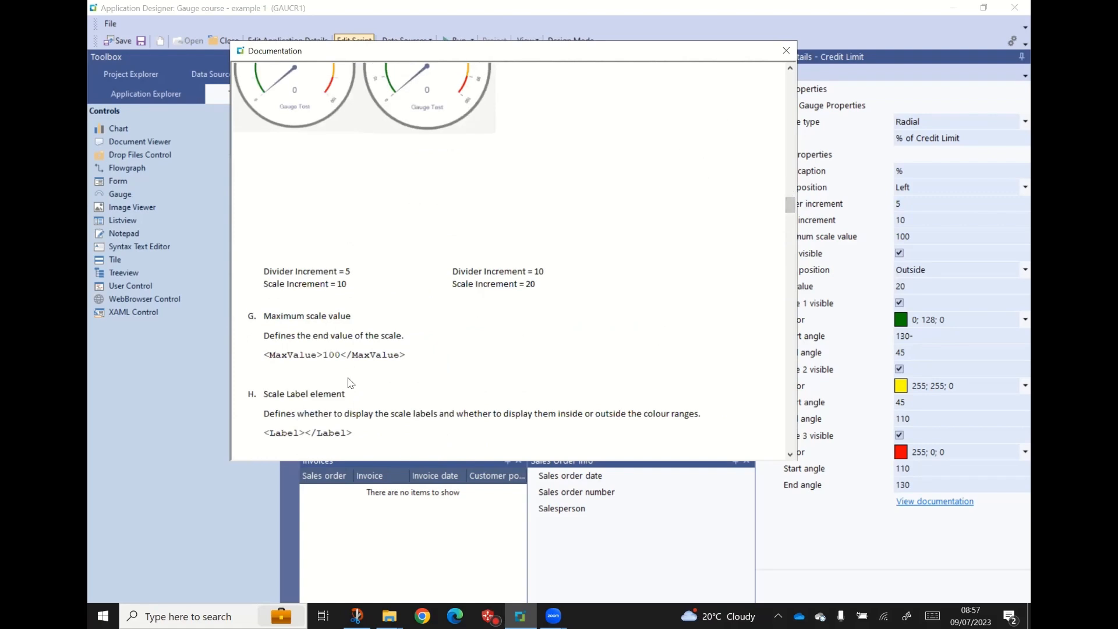
{"action": "scroll", "coordinate": [599, 276], "scroll_direction": "up", "scroll_amount": 5}
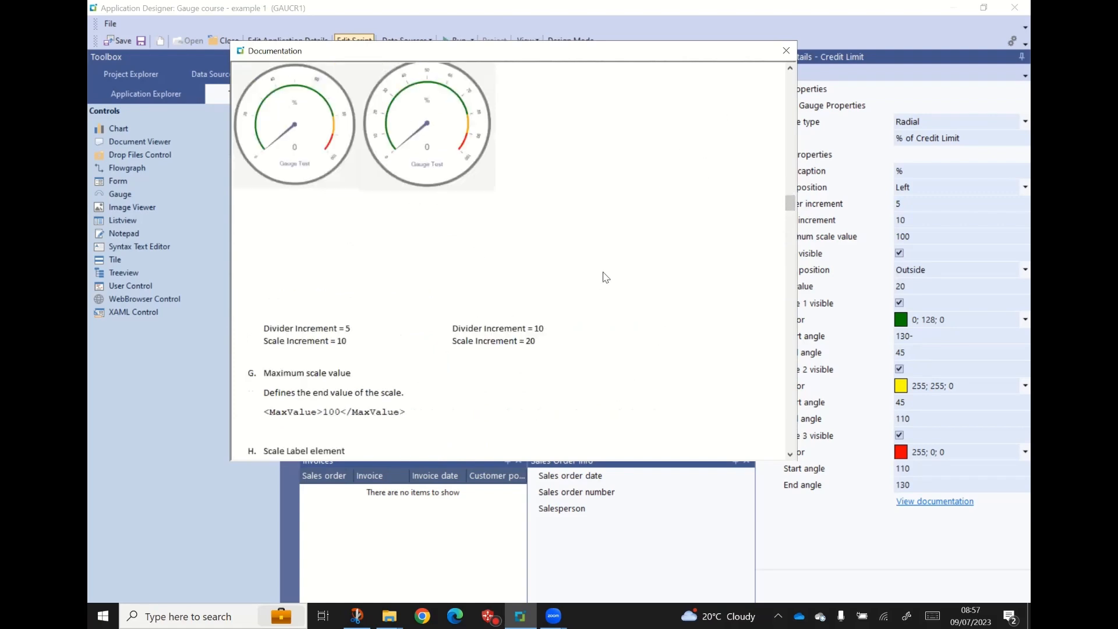
{"action": "scroll", "coordinate": [675, 245], "scroll_direction": "up", "scroll_amount": 1}
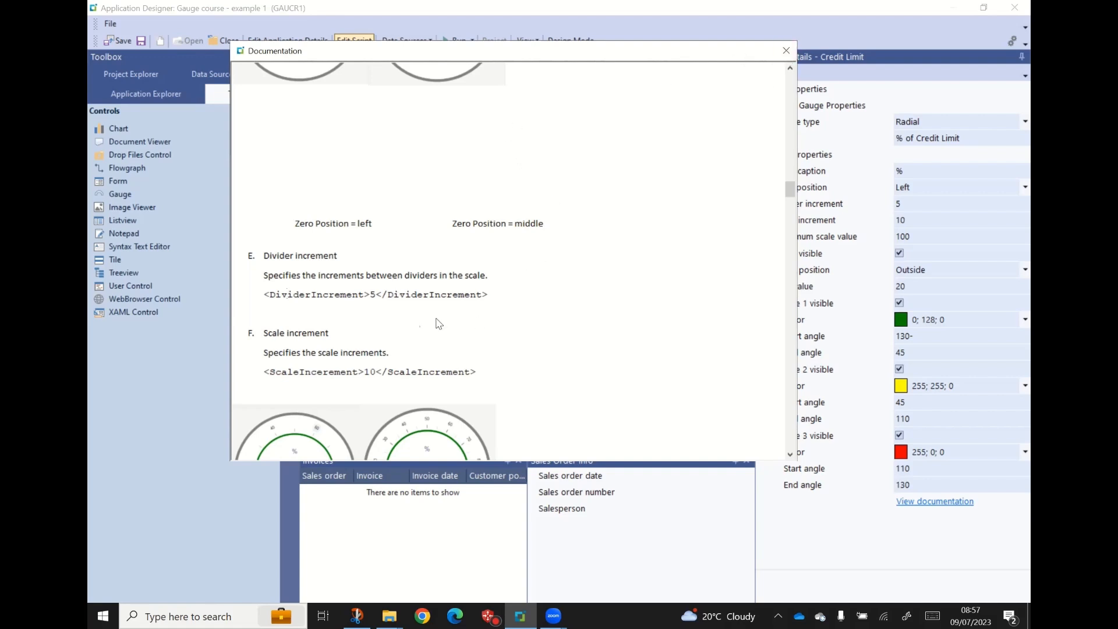
{"action": "left_click", "coordinate": [785, 50]}
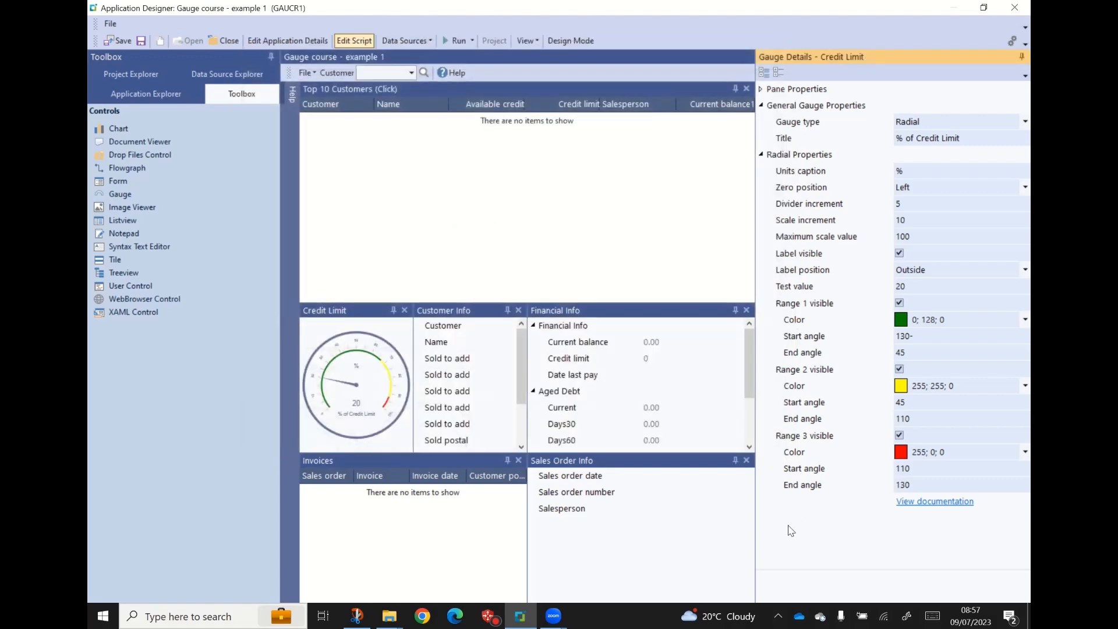